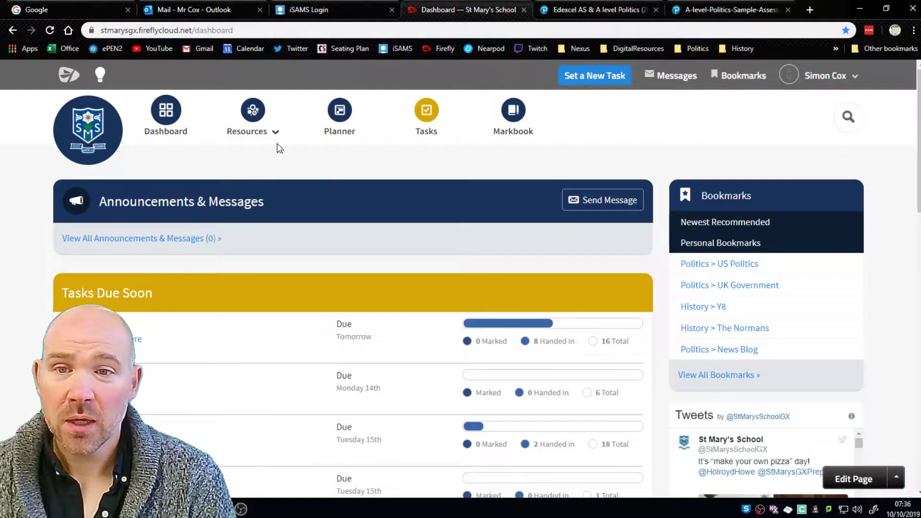
Go to the Past Papers page under the Senior resources
click(253, 120)
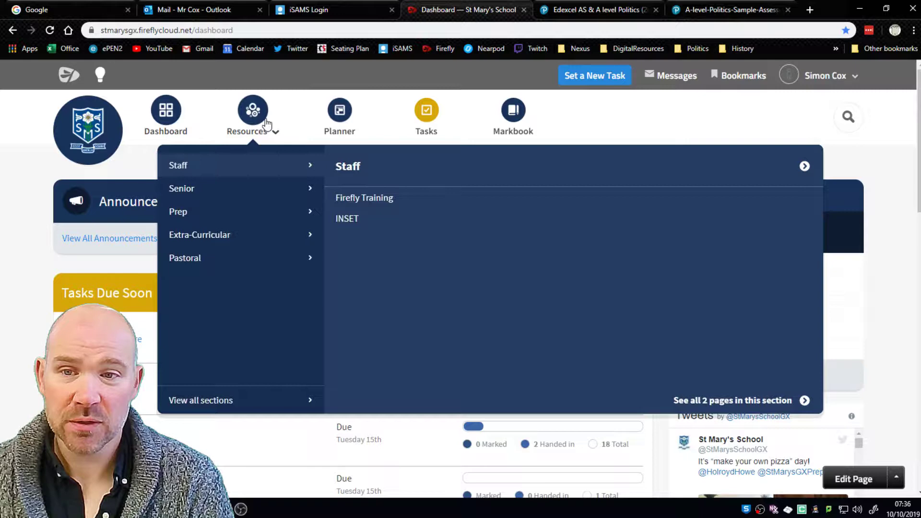
mouse_move(235, 195)
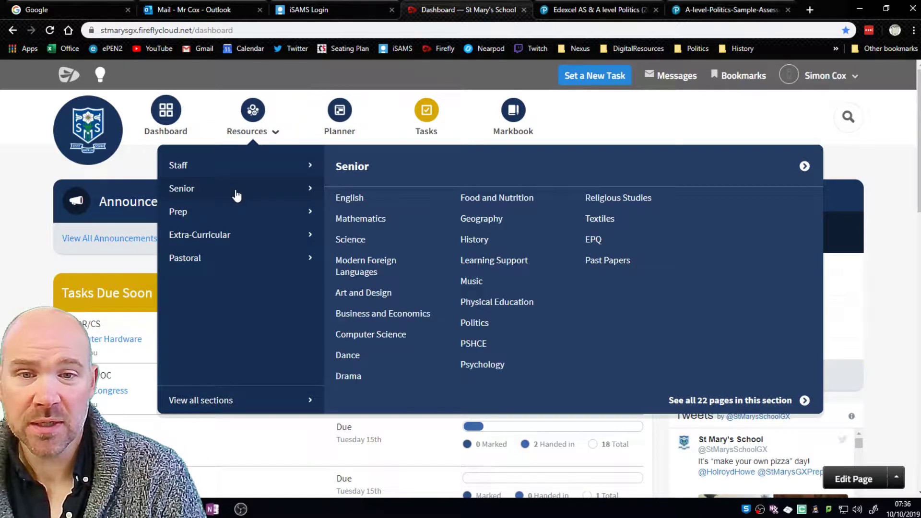
click(619, 264)
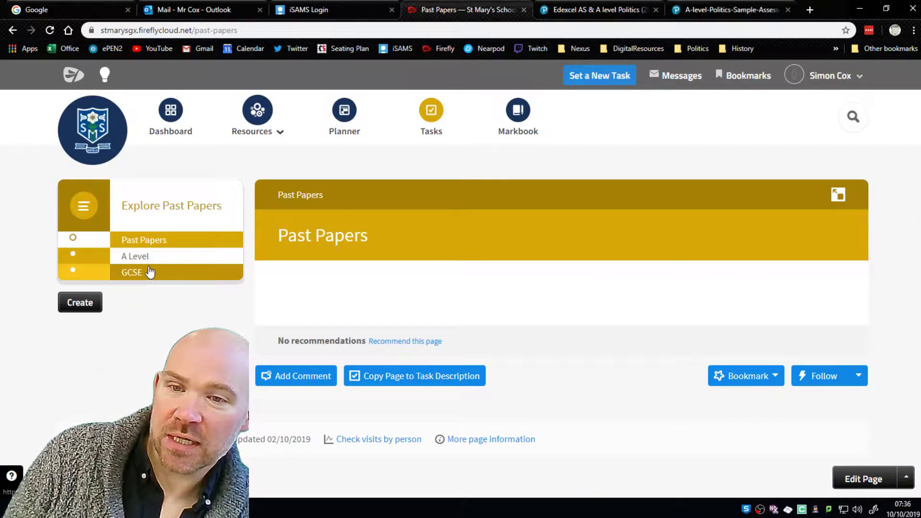
Browse the GCSE subject tiles, then switch to the A Level past papers subject list
click(154, 276)
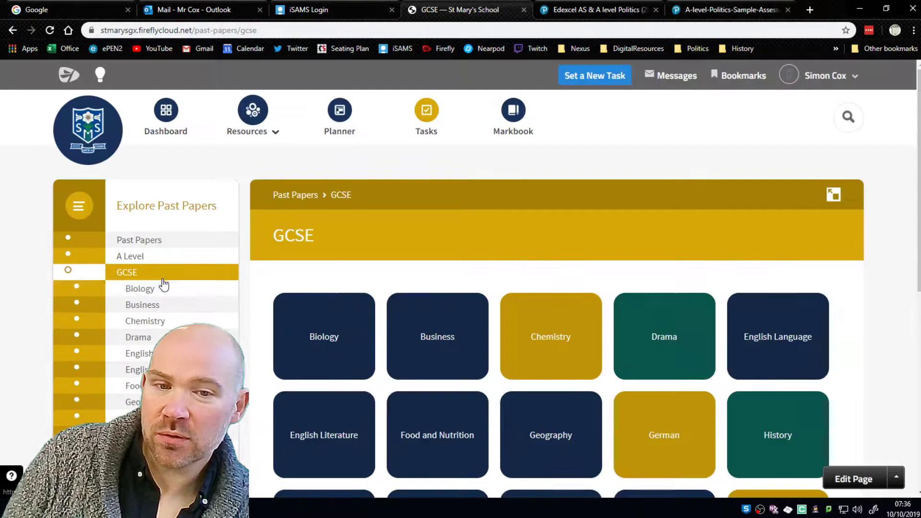
scroll(534, 370, down, 4)
scroll(535, 370, up, 4)
scroll(535, 370, down, 5)
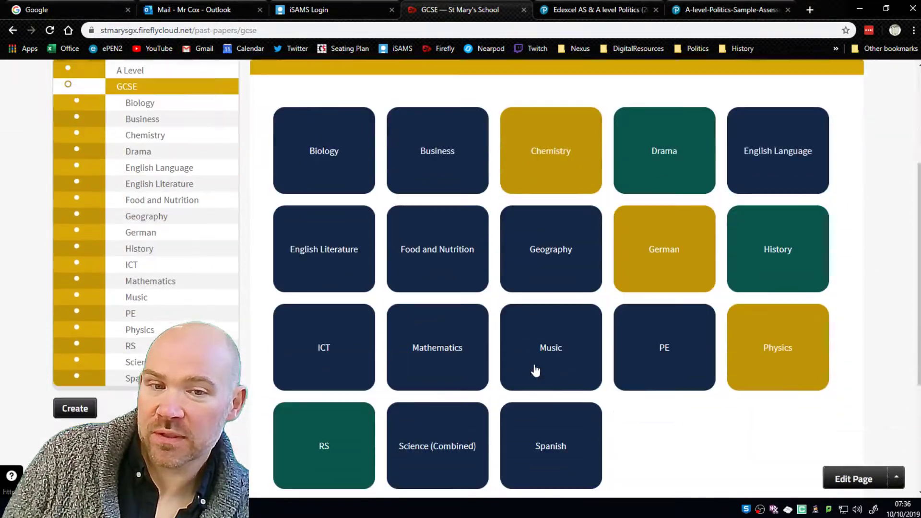
scroll(236, 260, up, 1)
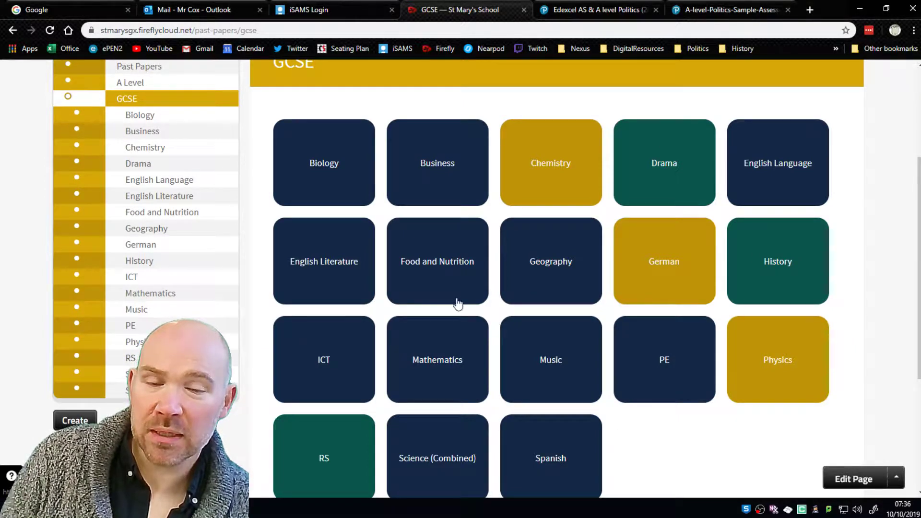
scroll(457, 303, up, 3)
click(134, 205)
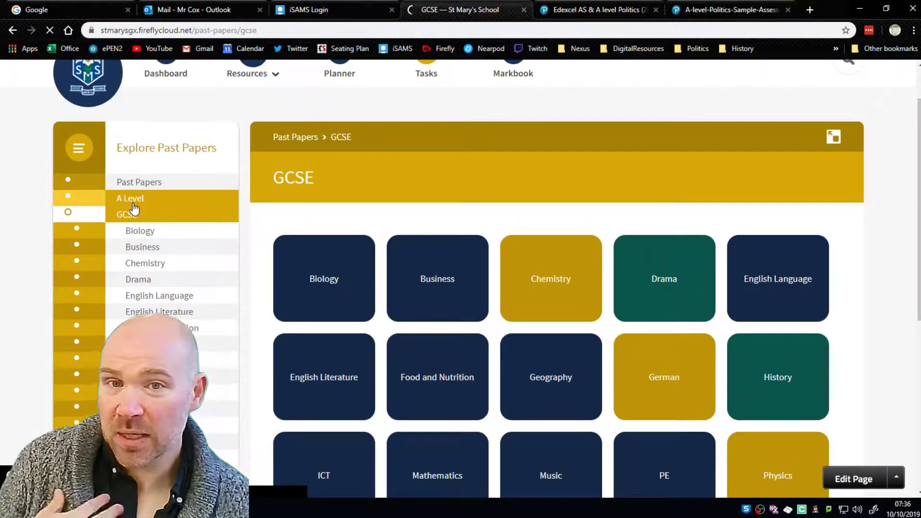
scroll(322, 285, down, 4)
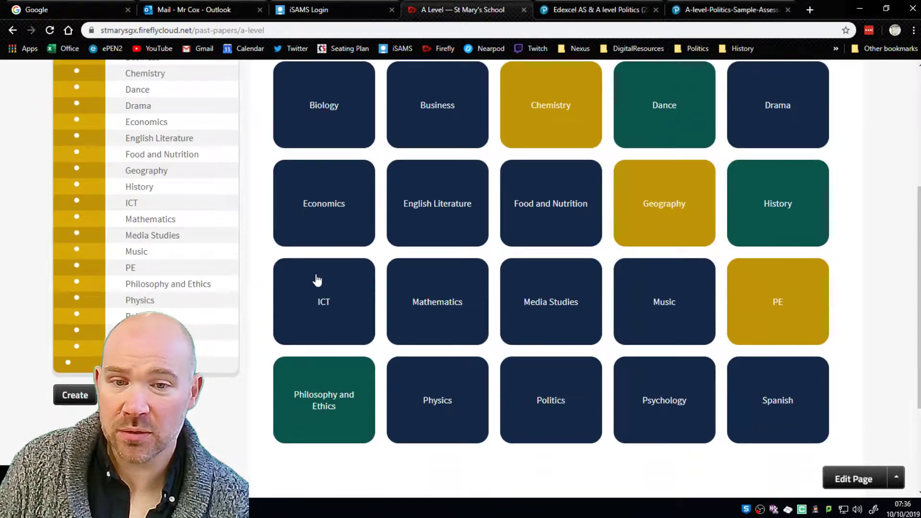
click(528, 411)
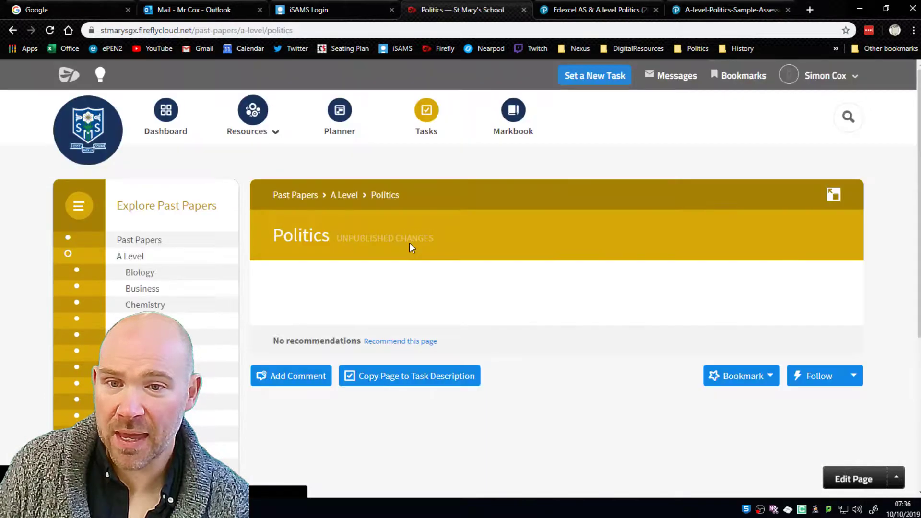
scroll(269, 321, down, 5)
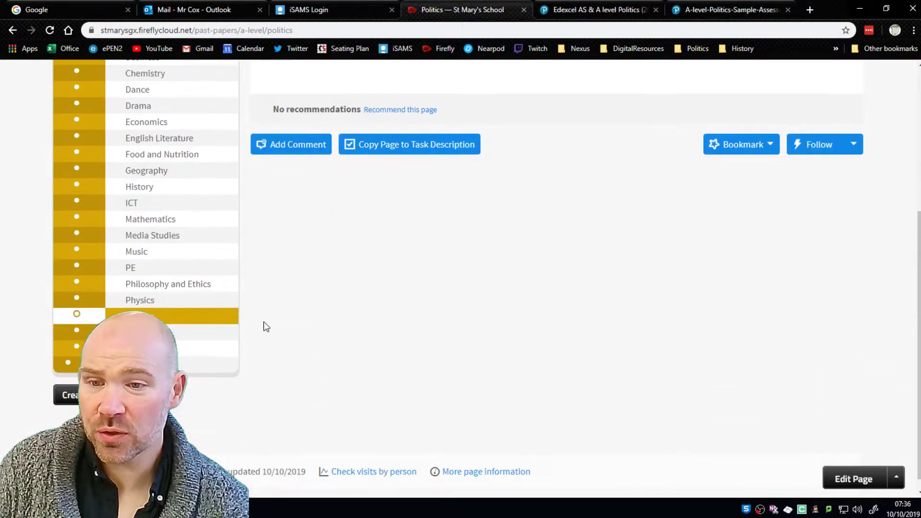
scroll(385, 309, up, 4)
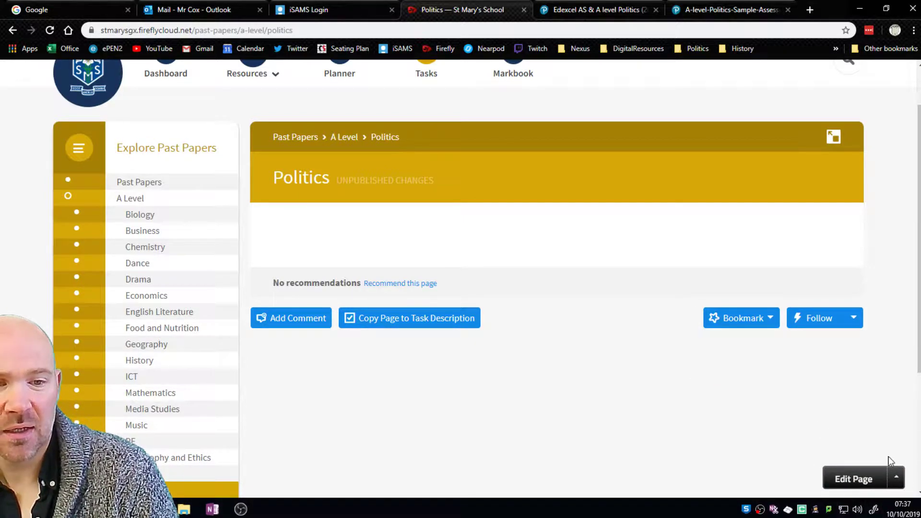
Edit the Politics page, typing and then erasing some random test text
click(843, 480)
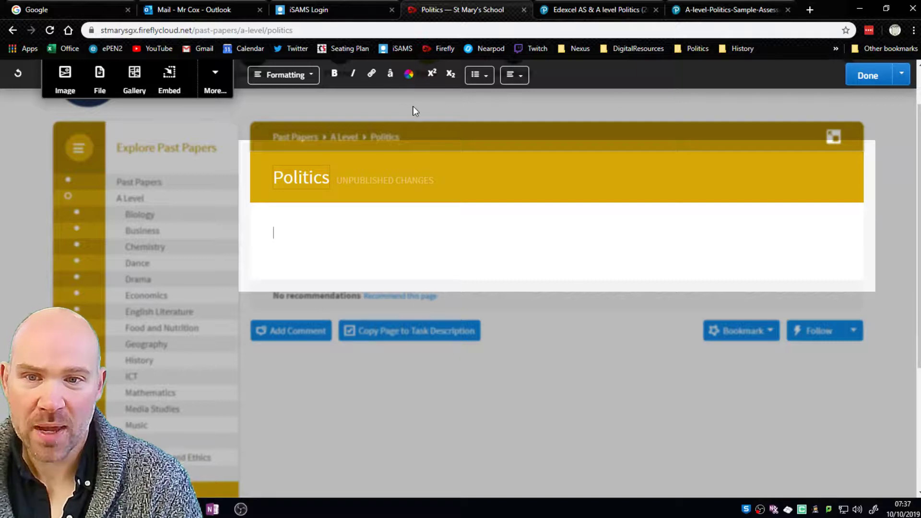
text(jdslfkjslkfjslkj)
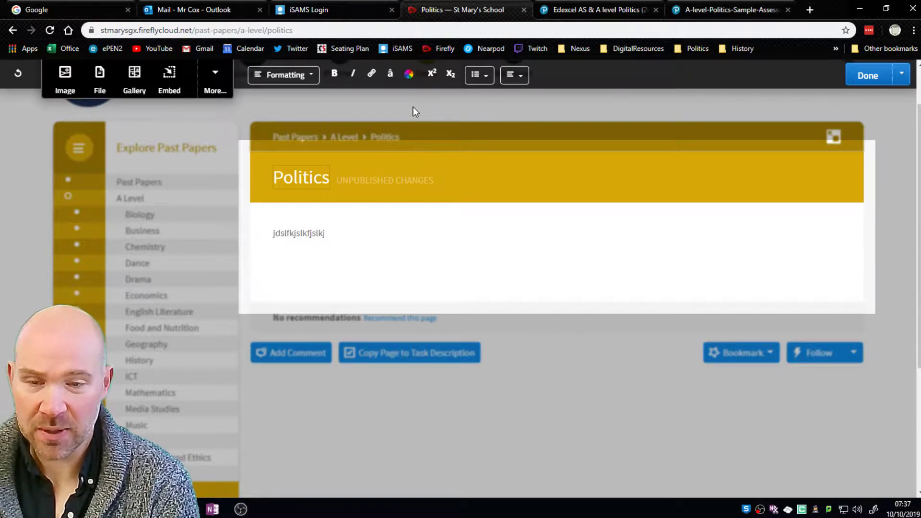
key(BackSpace)
key(BackSpace)
key(BackSpace)
key(BackSpace)
key(BackSpace)
key(BackSpace)
key(BackSpace)
key(BackSpace)
key(BackSpace)
key(BackSpace)
key(BackSpace)
key(BackSpace)
key(BackSpace)
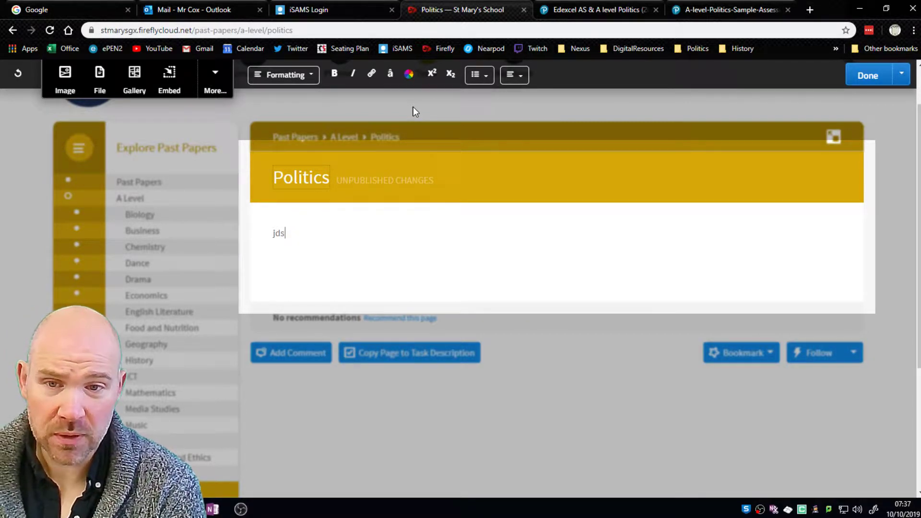
key(BackSpace)
key(BackSpace)
key(BackSpace)
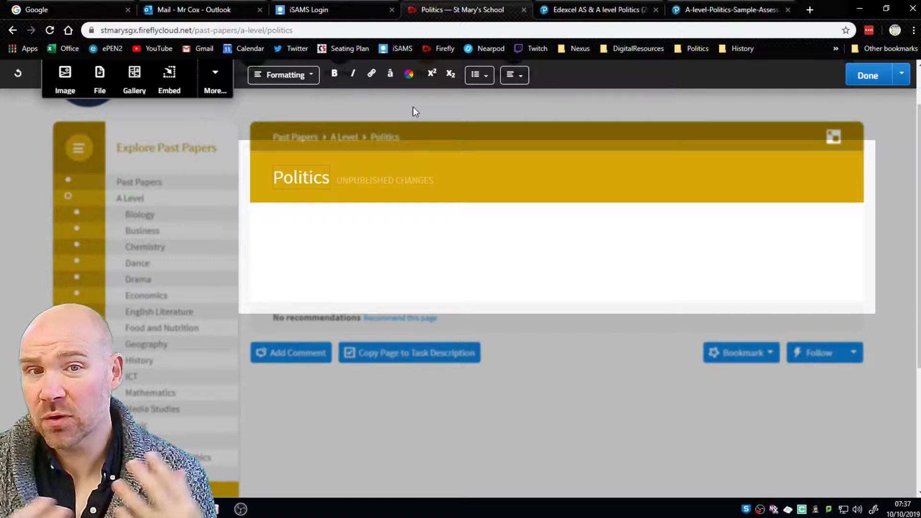
Add a 'Paper 1' heading in the green Success style, then delete it
text(PAp)
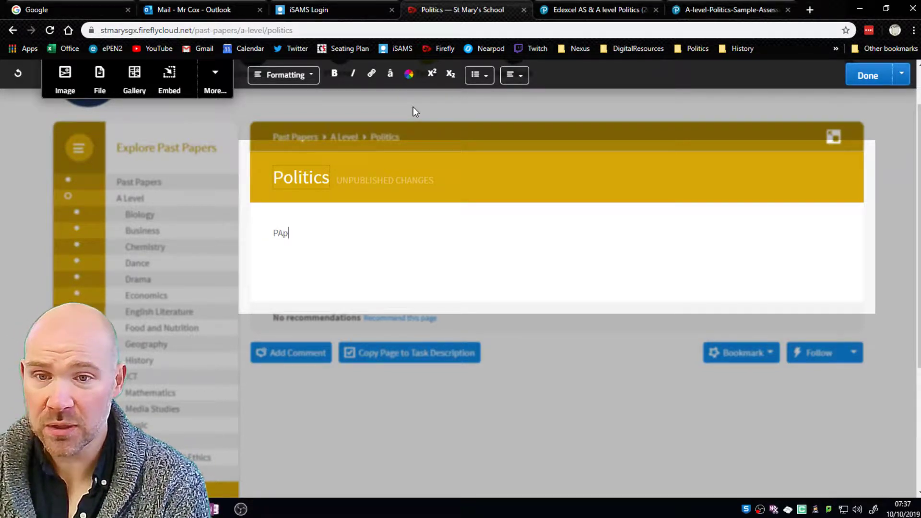
key(BackSpace)
key(BackSpace)
text(ape)
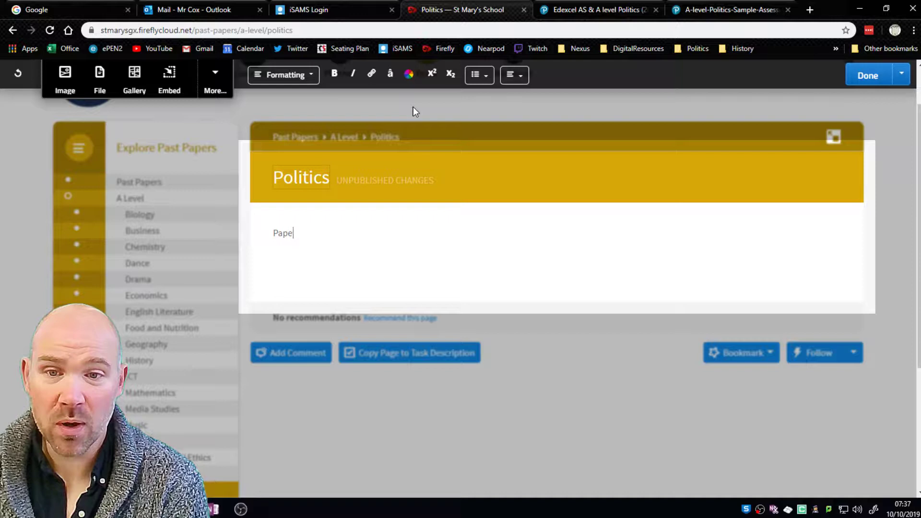
text(r 1)
key(Return)
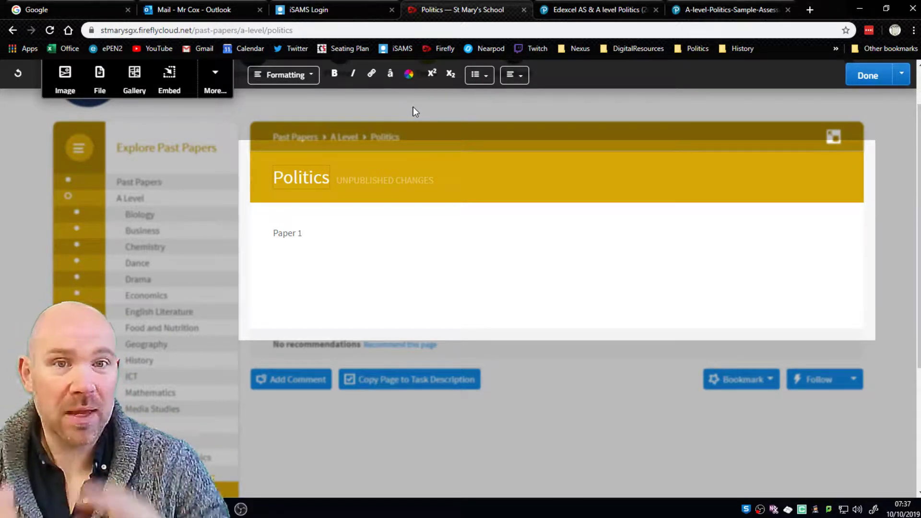
click(297, 75)
click(312, 228)
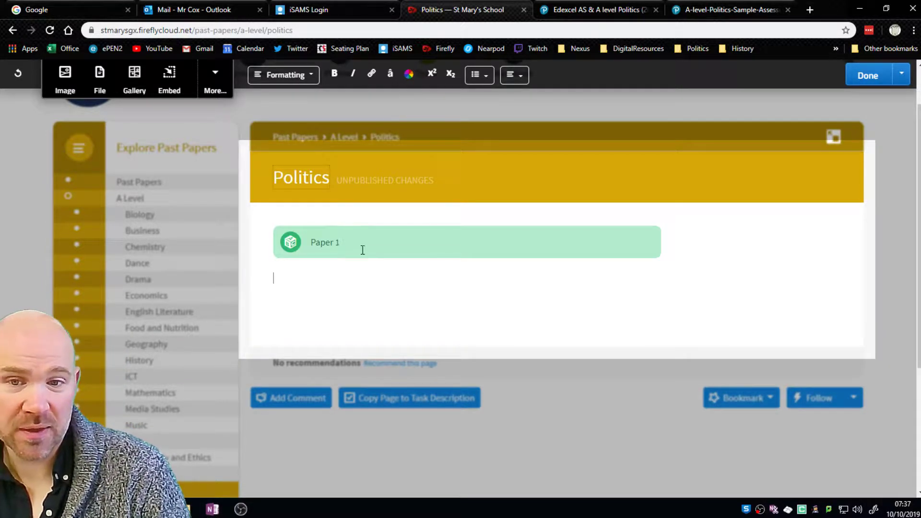
drag(362, 250, 270, 247)
key(BackSpace)
key(BackSpace)
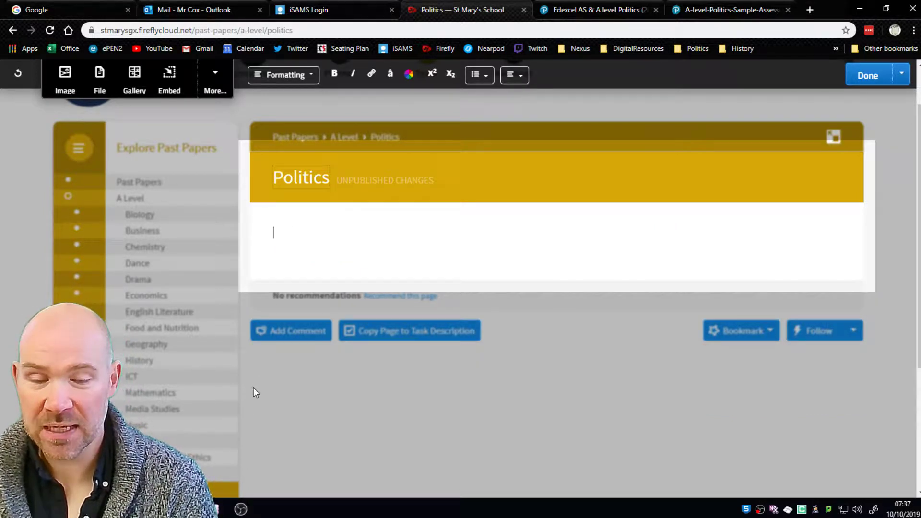
Drag Politics Paper-1 from the Year12Mocks folder onto the Firefly page editor
click(211, 444)
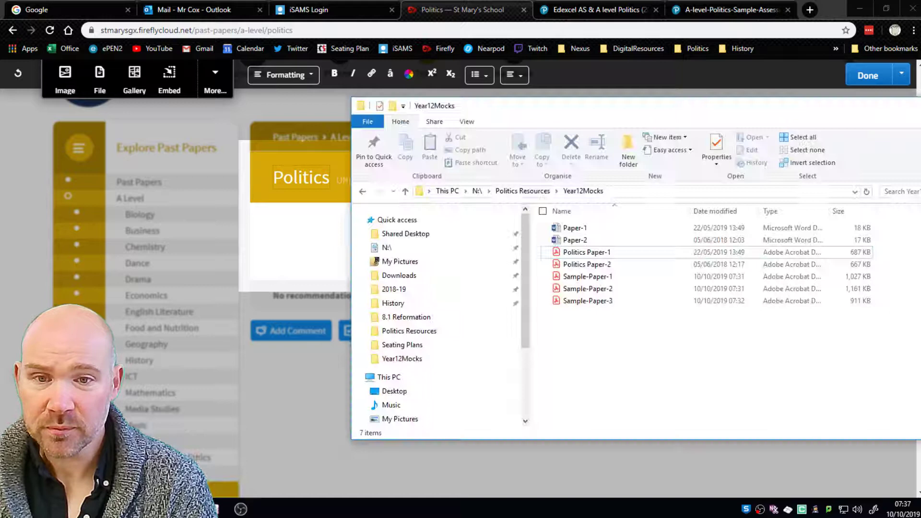
drag(576, 111, 610, 131)
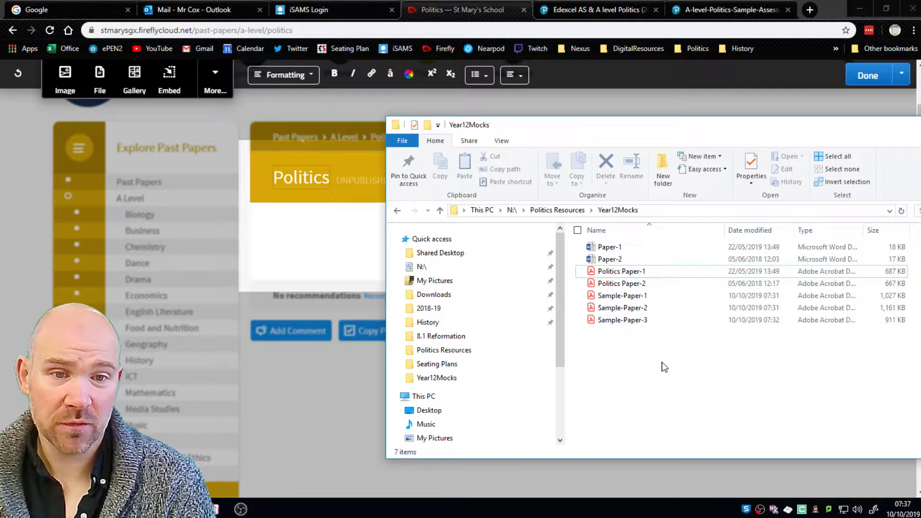
click(628, 272)
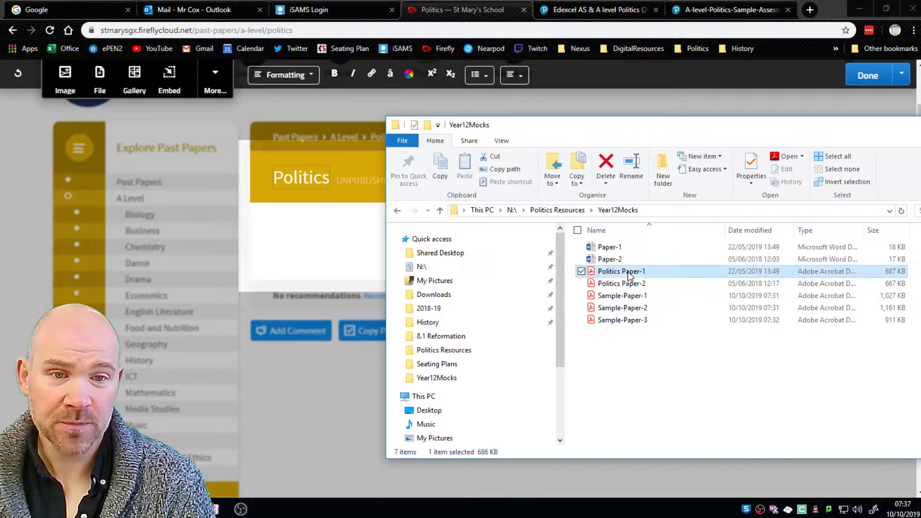
drag(633, 276, 324, 235)
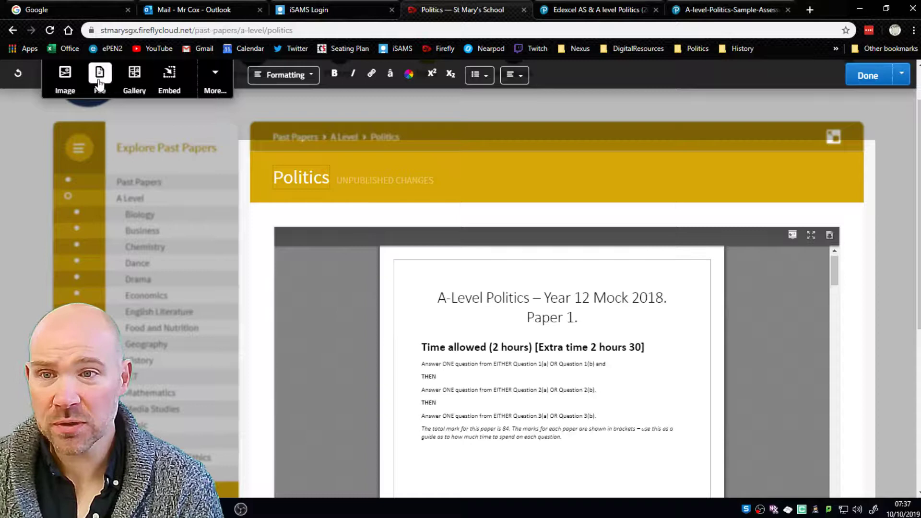
Open and cancel the Add File dialog, leaving the embedded Paper 1 viewer in place
click(106, 78)
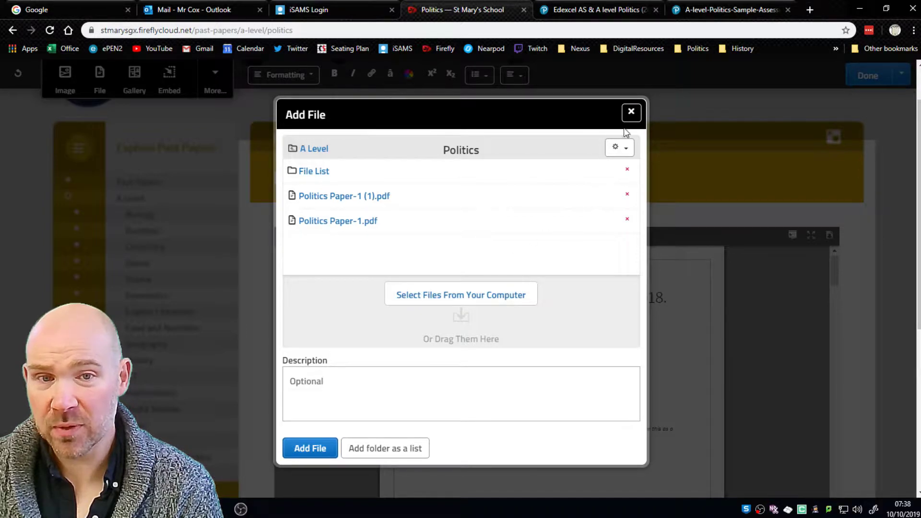
click(631, 112)
scroll(583, 336, down, 2)
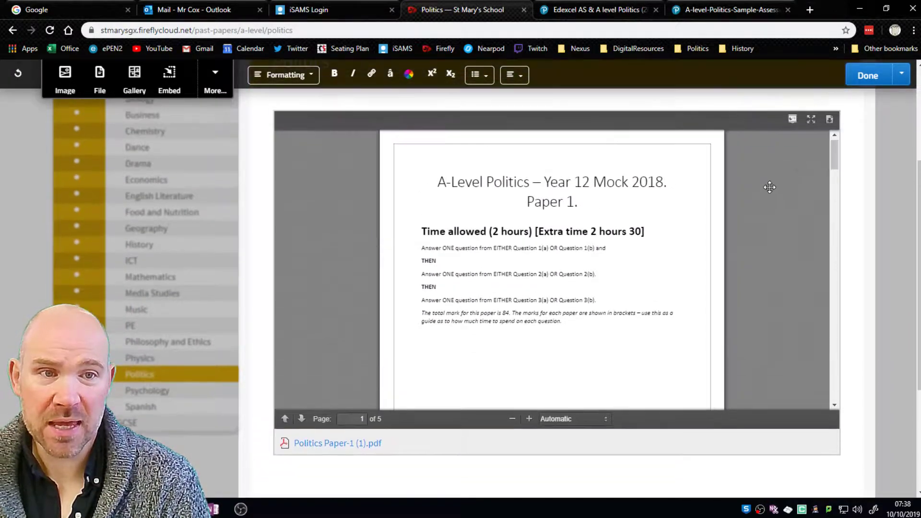
click(869, 77)
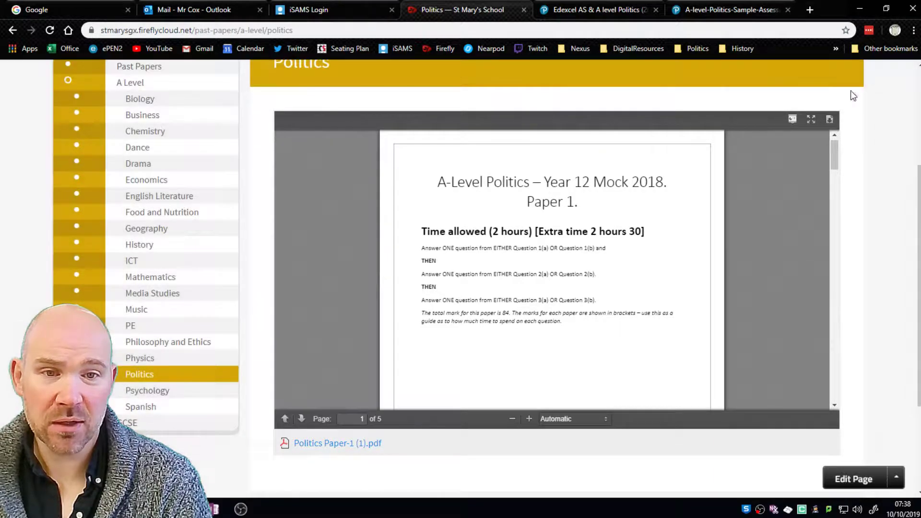
scroll(776, 168, down, 10)
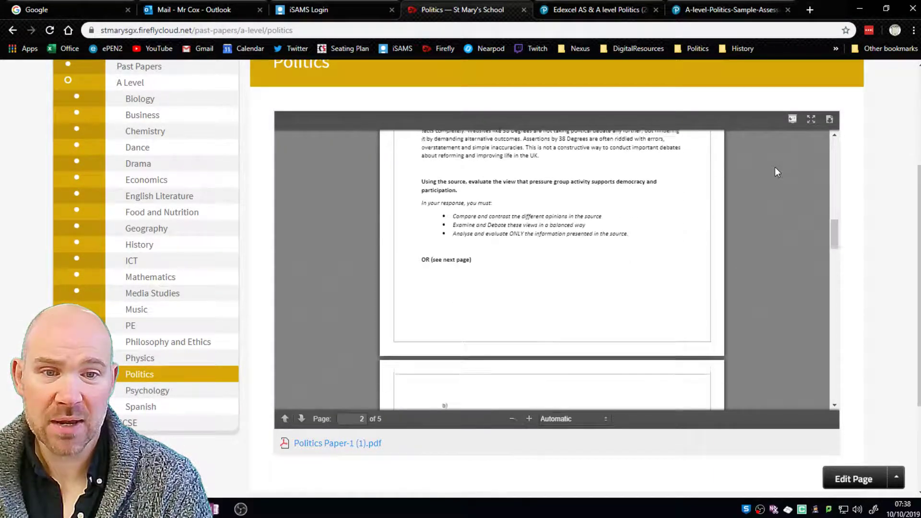
scroll(775, 168, up, 10)
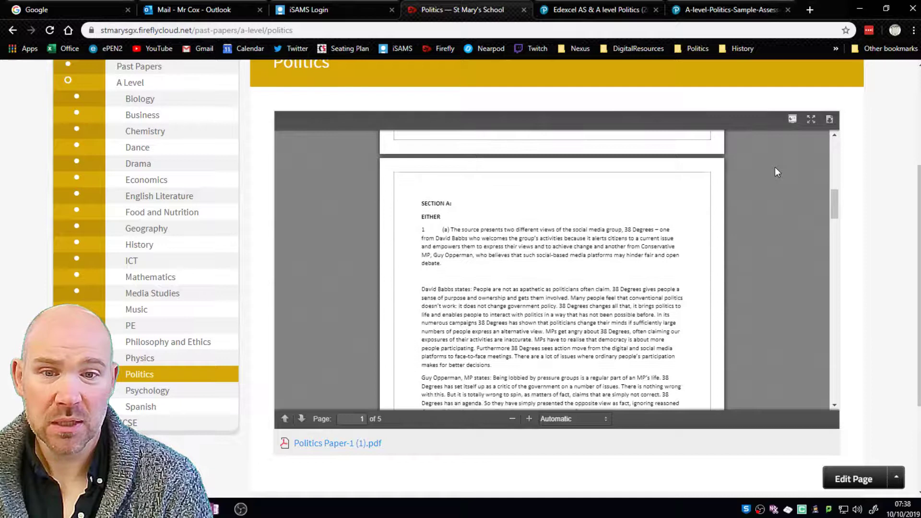
scroll(775, 167, up, 5)
scroll(391, 426, down, 2)
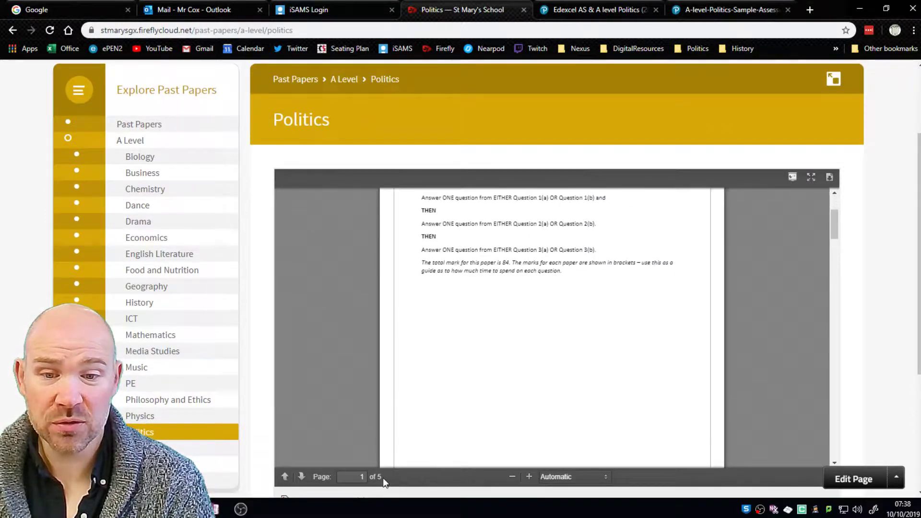
scroll(810, 370, down, 3)
scroll(863, 345, down, 4)
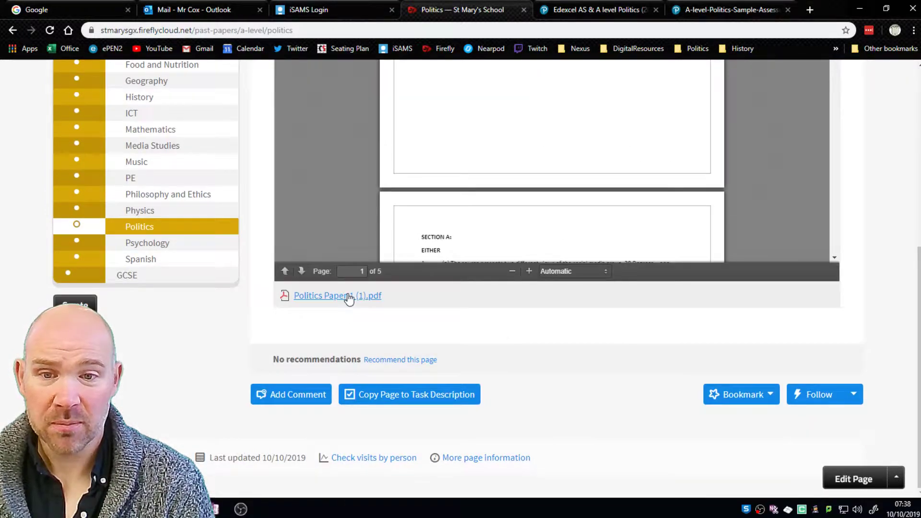
click(349, 297)
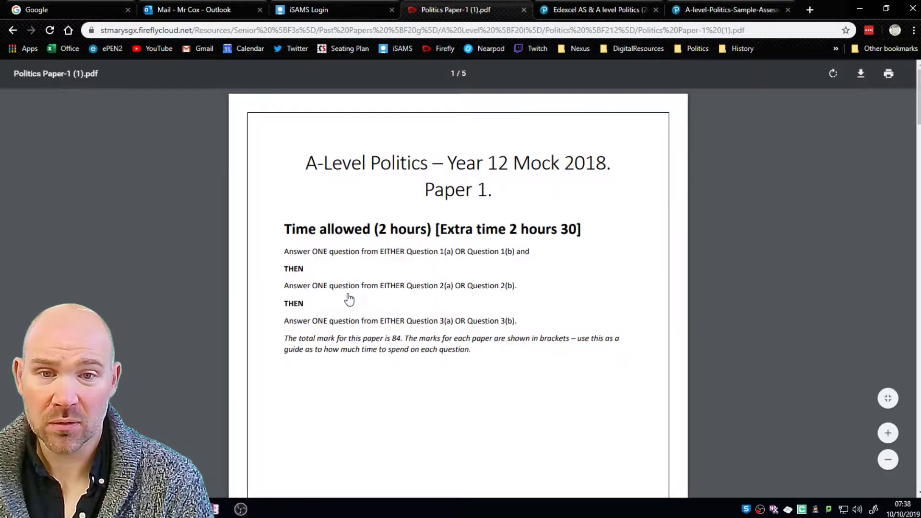
scroll(366, 291, down, 2)
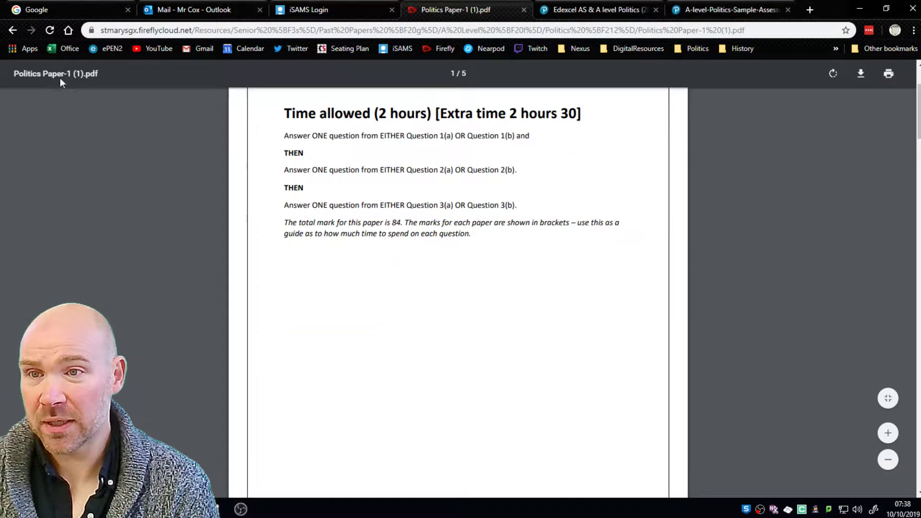
click(12, 30)
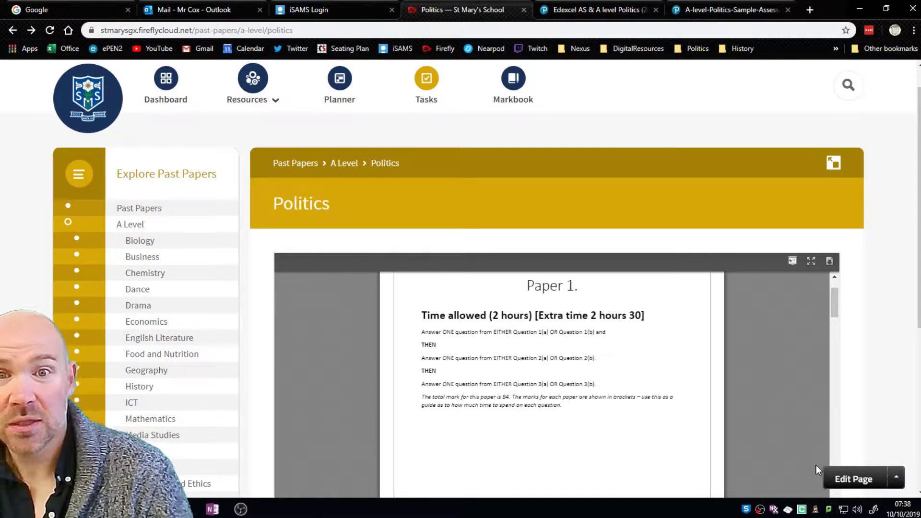
Reopen the Politics page editor and delete the embedded Paper 1 viewer
click(849, 479)
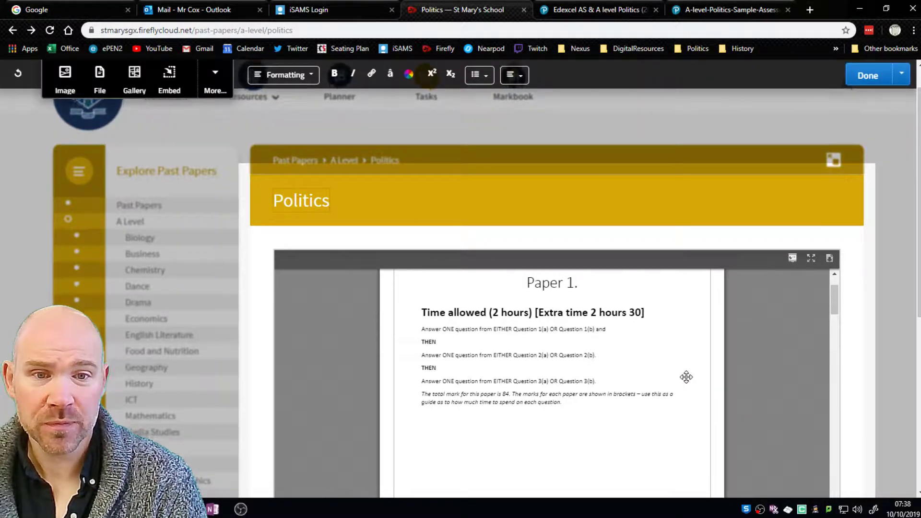
scroll(686, 376, down, 2)
click(596, 265)
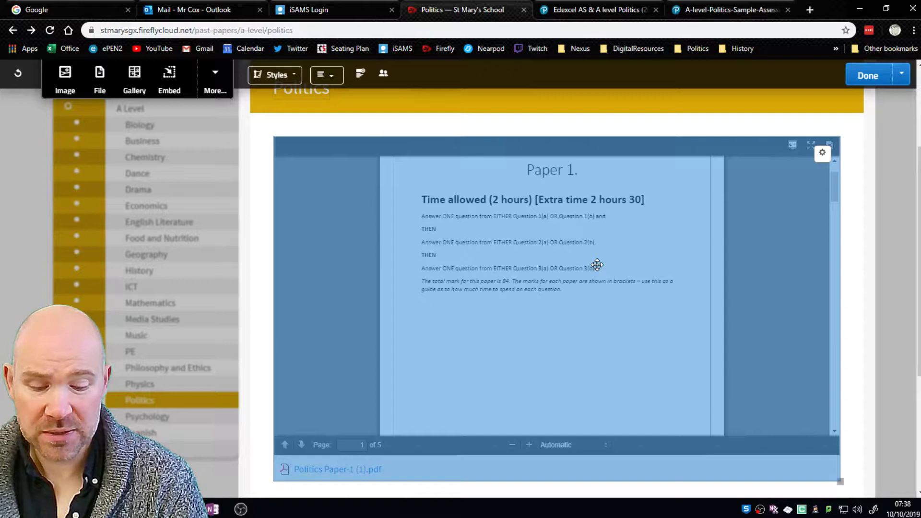
key(Delete)
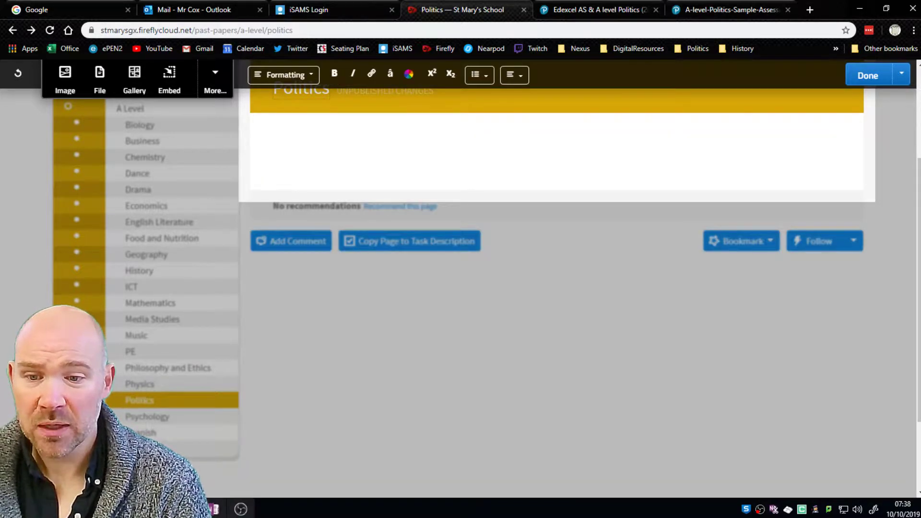
Drag all five PDFs from Year12Mocks onto the page: Paper-1, Paper-2, Sample-Paper-1 to 3
click(214, 509)
click(249, 458)
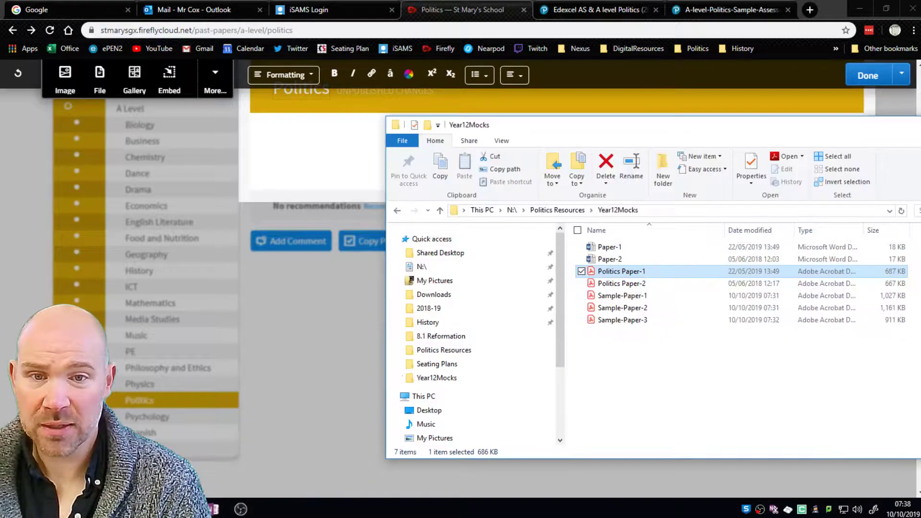
click(672, 374)
drag(714, 397, 604, 273)
scroll(322, 267, up, 3)
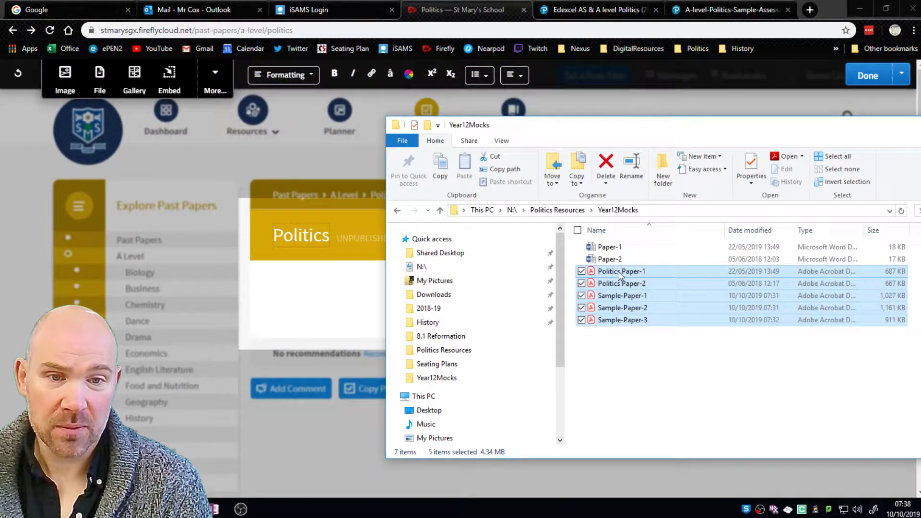
drag(618, 272, 619, 295)
click(664, 367)
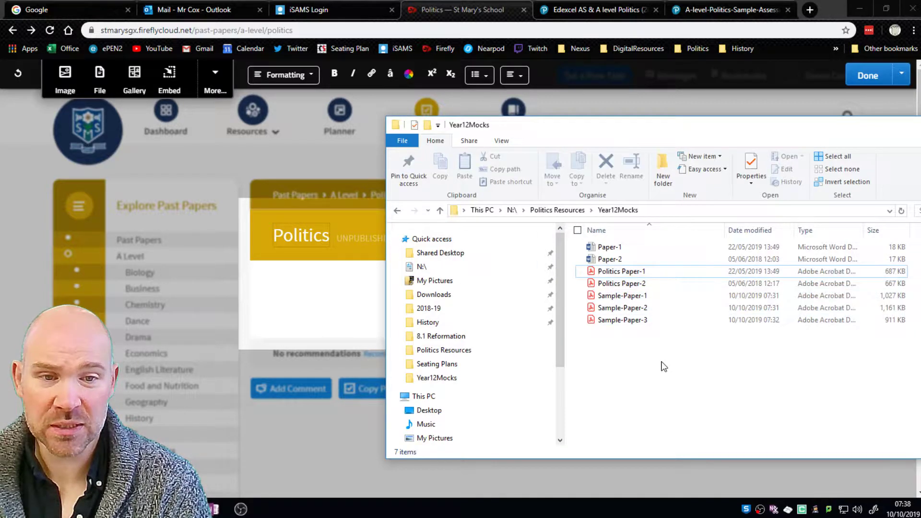
drag(646, 347, 327, 289)
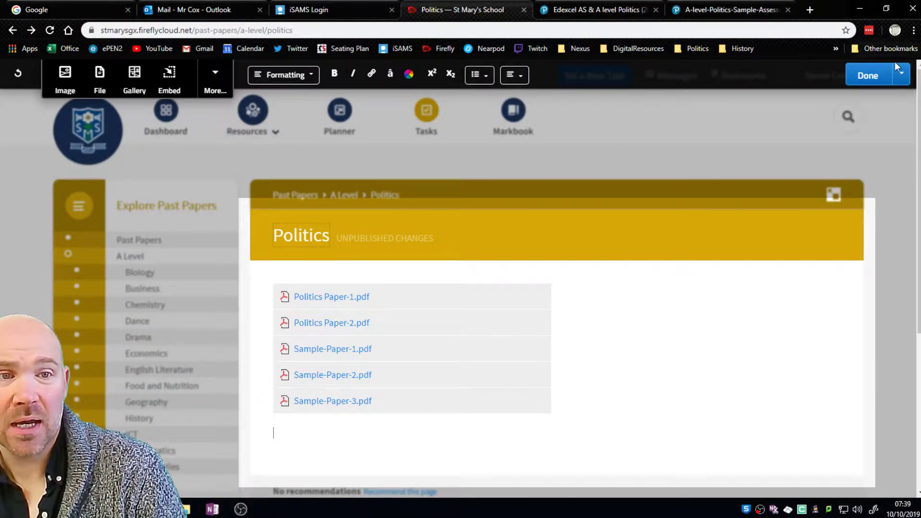
Save the Politics page and confirm Sample-Paper-3.pdf opens before returning to the list
click(868, 76)
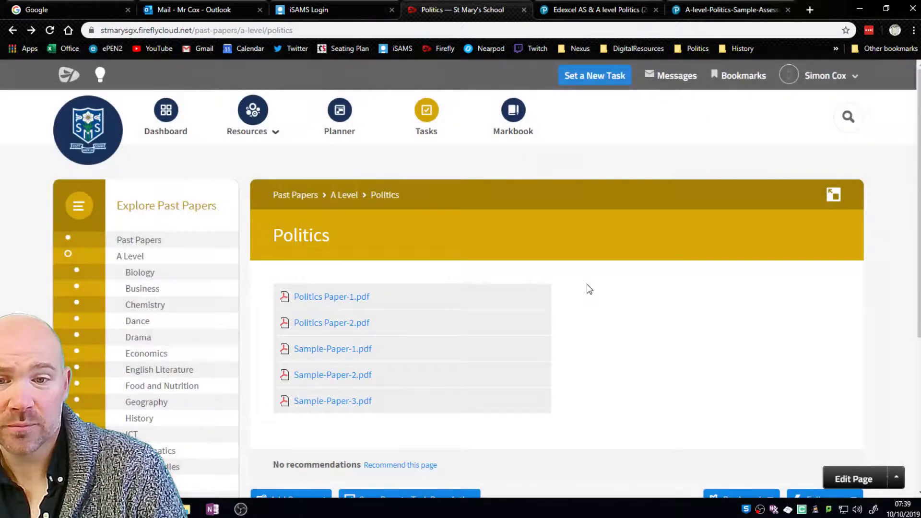
click(338, 401)
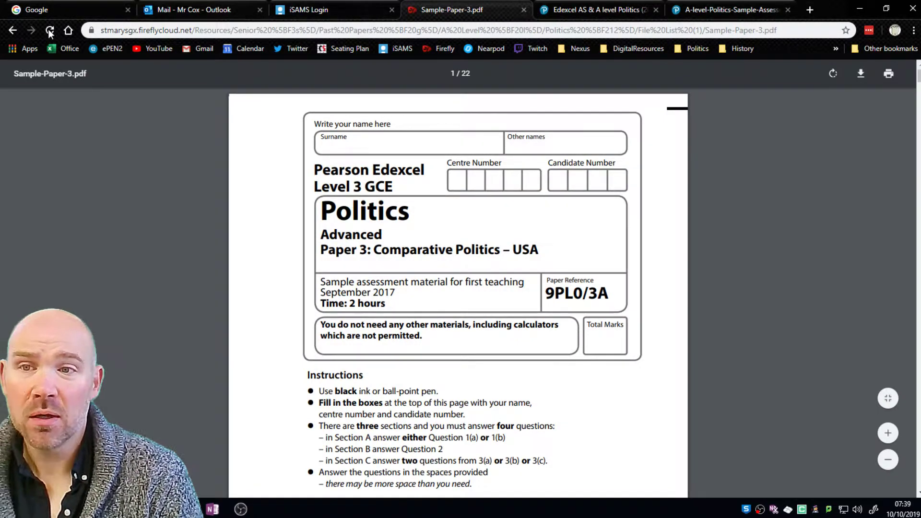
click(12, 31)
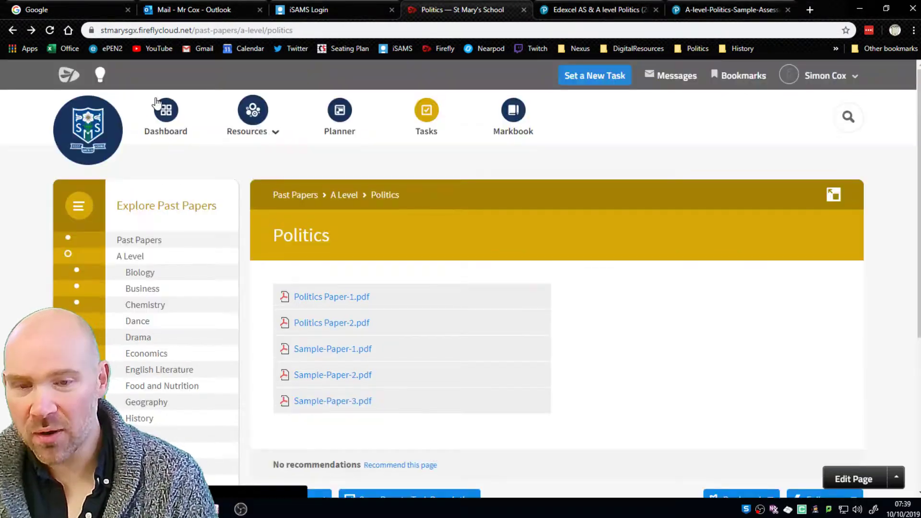
scroll(450, 355, down, 1)
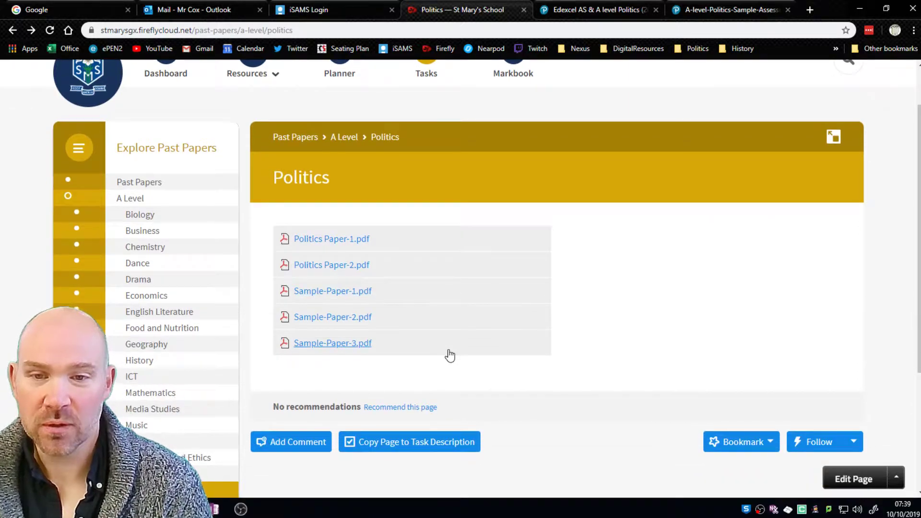